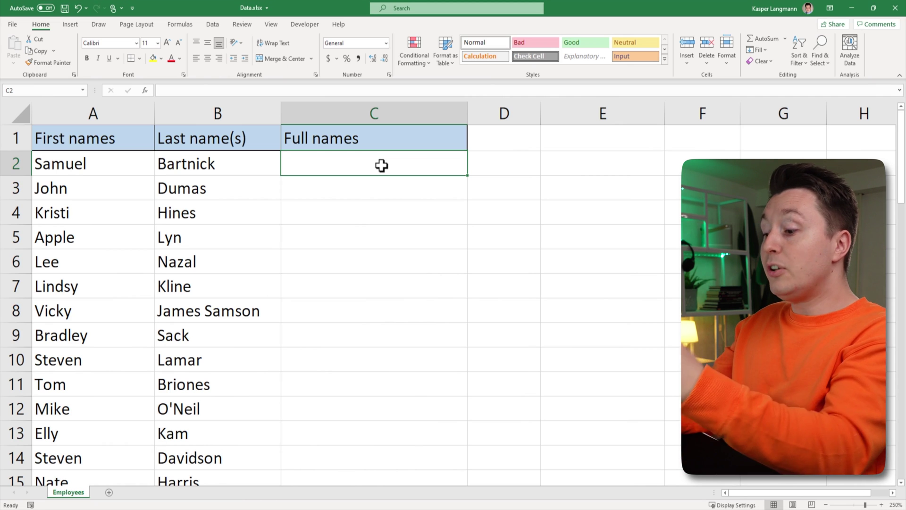
type("=")
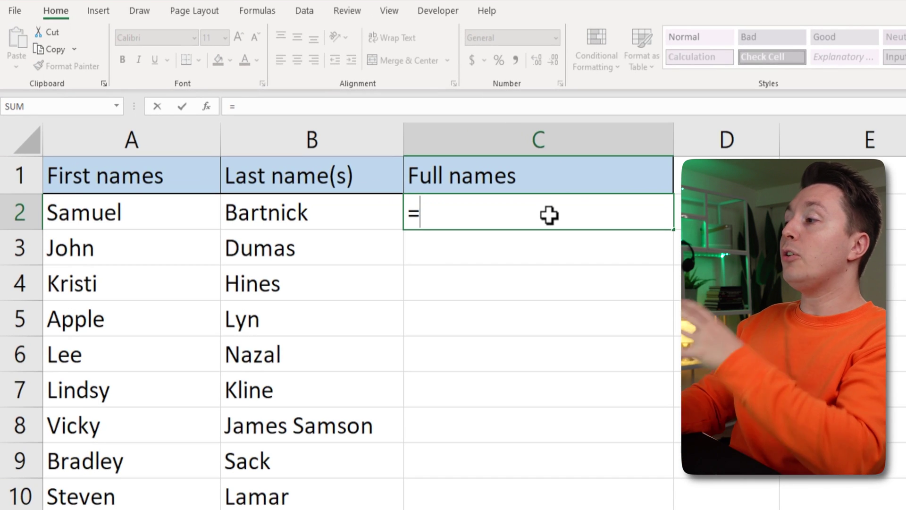
Step: Enter =A2+B2 in C2, which returns #VALUE!, and reopen the formula for editing
left_click(172, 213)
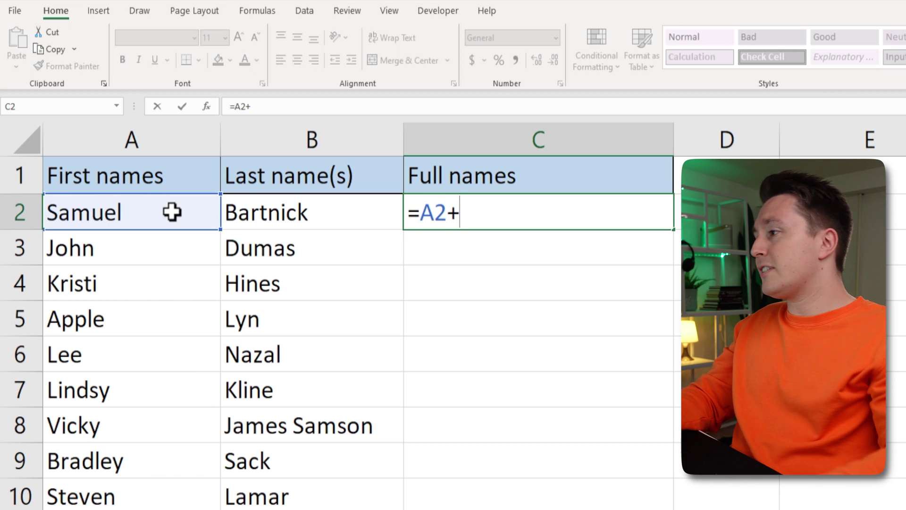
left_click(271, 217)
key("Return")
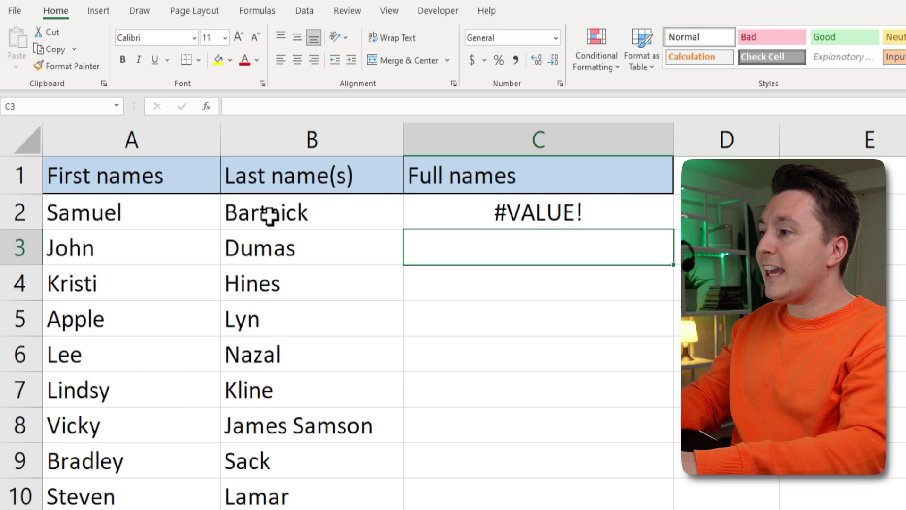
key("Up")
key("F2")
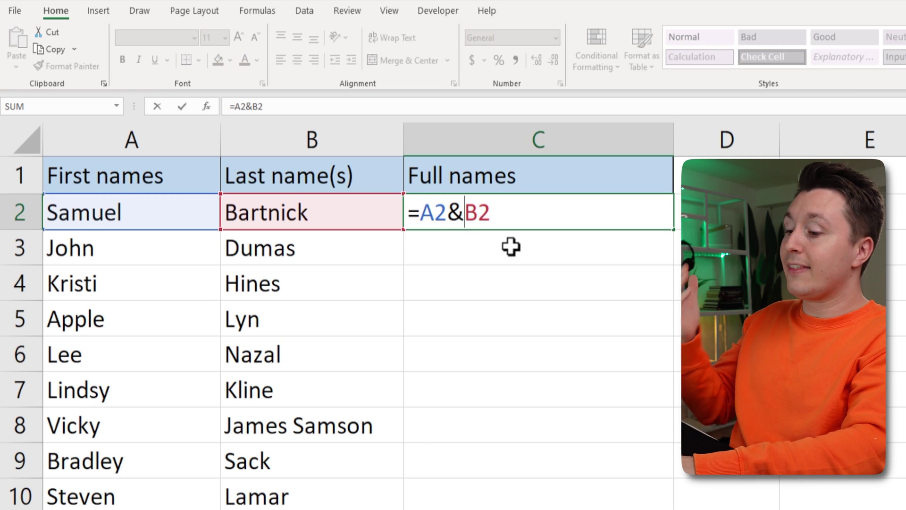
key("Return")
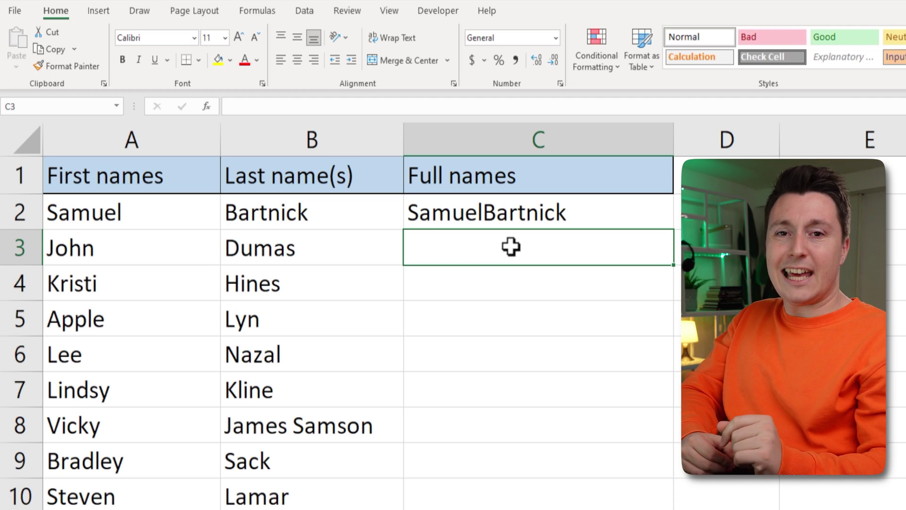
left_click(542, 204)
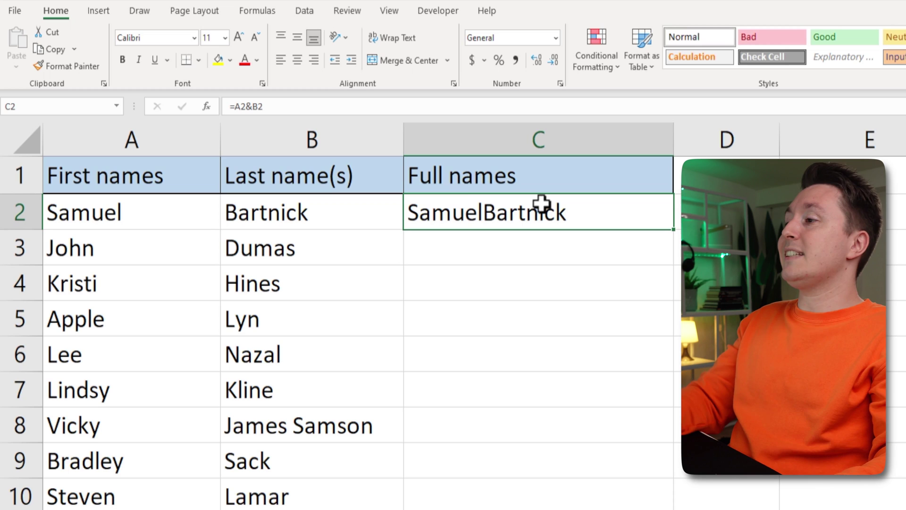
double_click(549, 210)
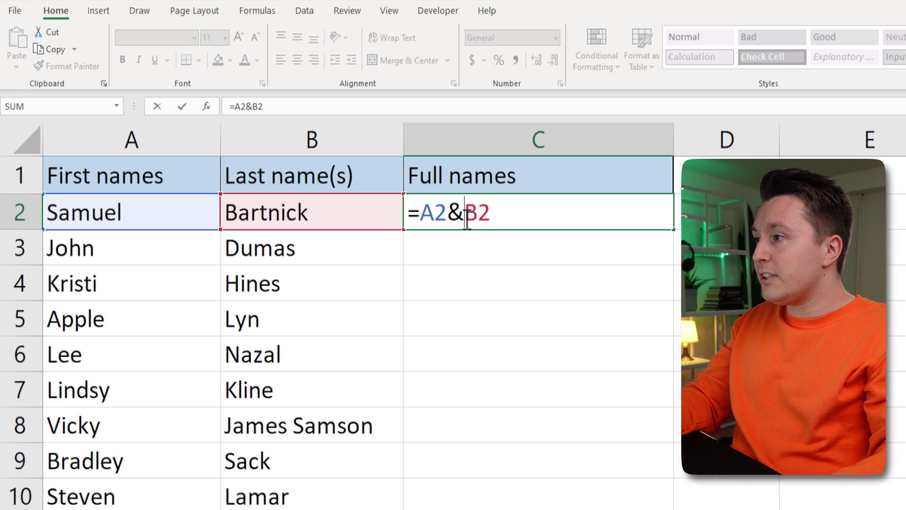
type("\"")
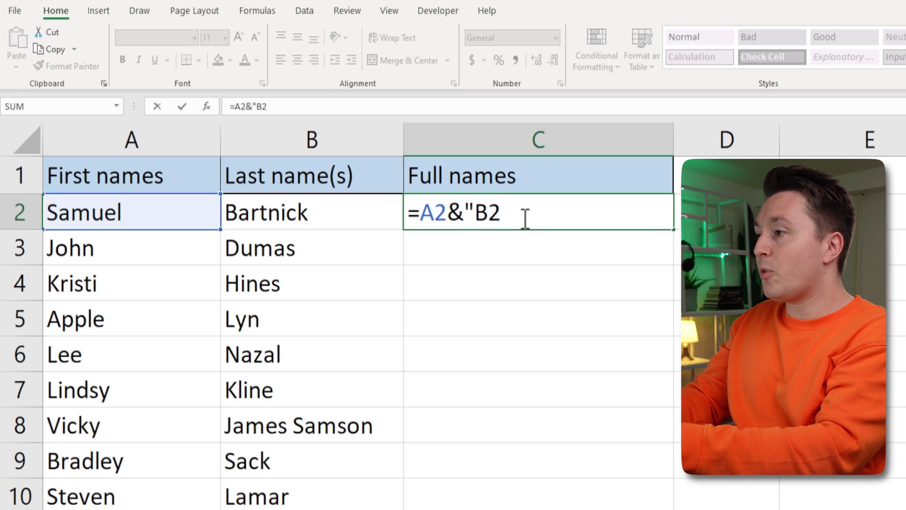
type(" \"&")
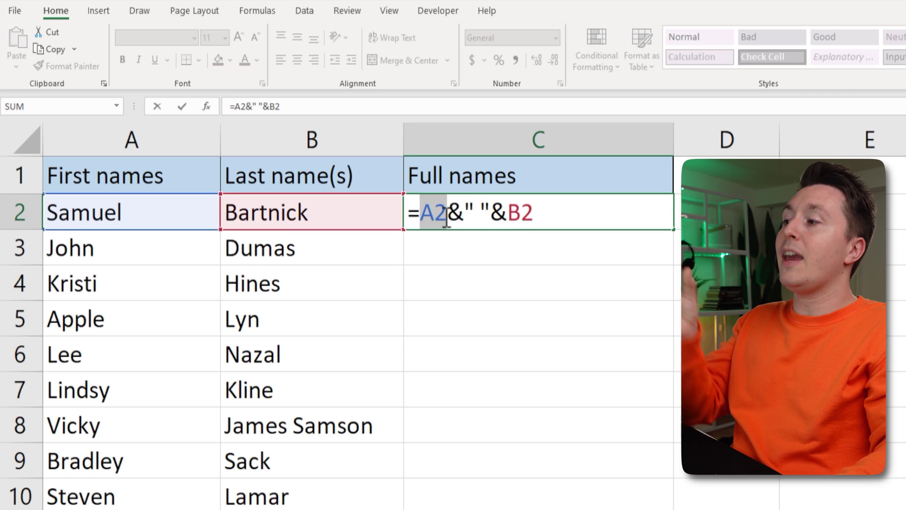
left_click_drag(447, 217, 490, 216)
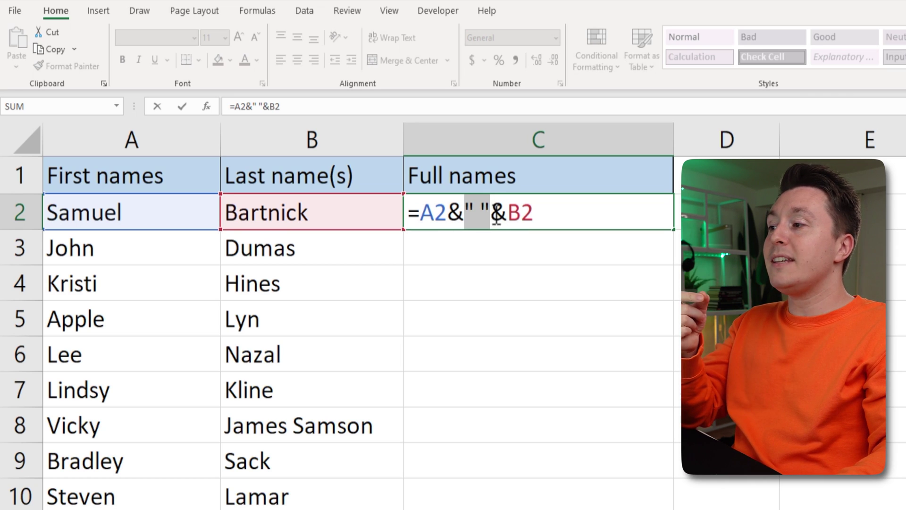
left_click_drag(491, 216, 508, 216)
left_click(519, 211)
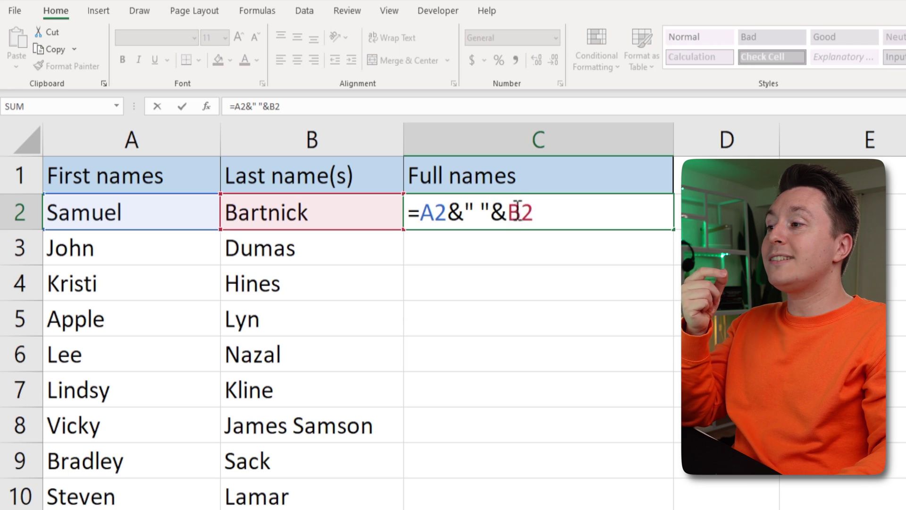
double_click(518, 211)
left_click(559, 217)
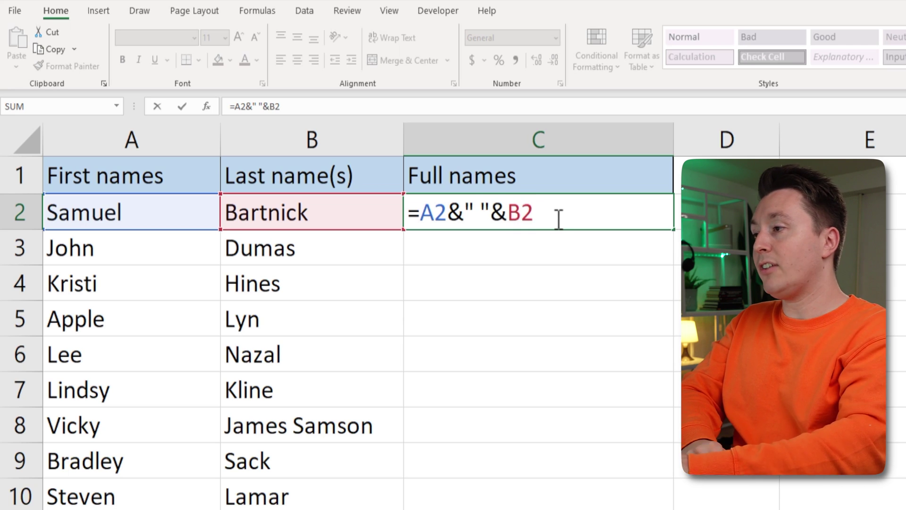
key("Return")
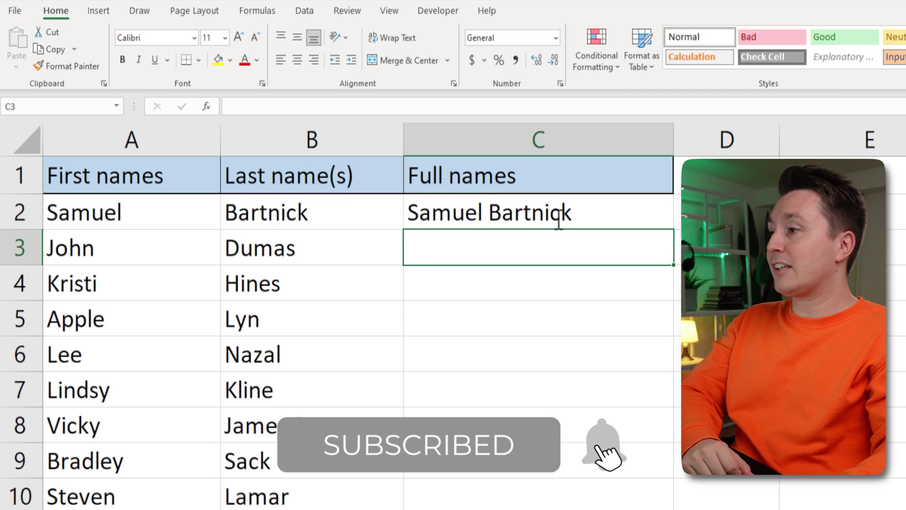
Step: Fill C2's =A2&" "&B2 formula down all employee rows and check row 4
left_click(569, 218)
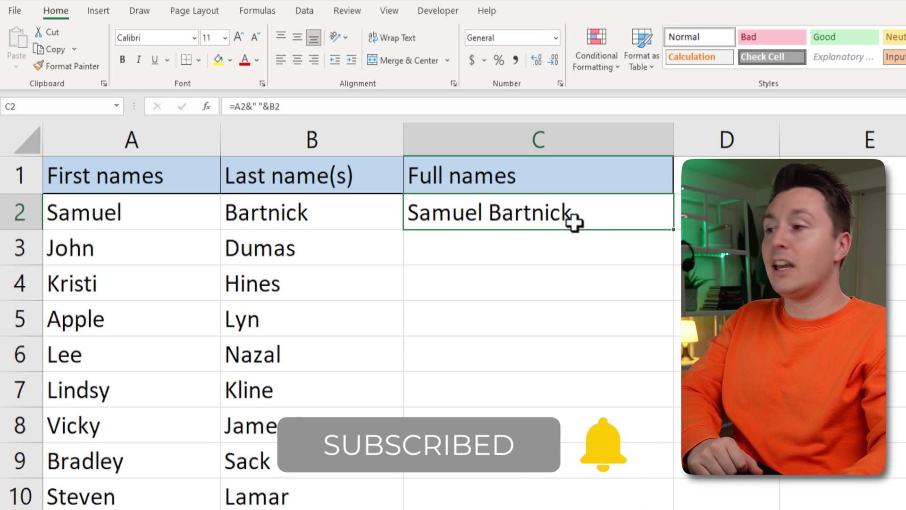
double_click(675, 231)
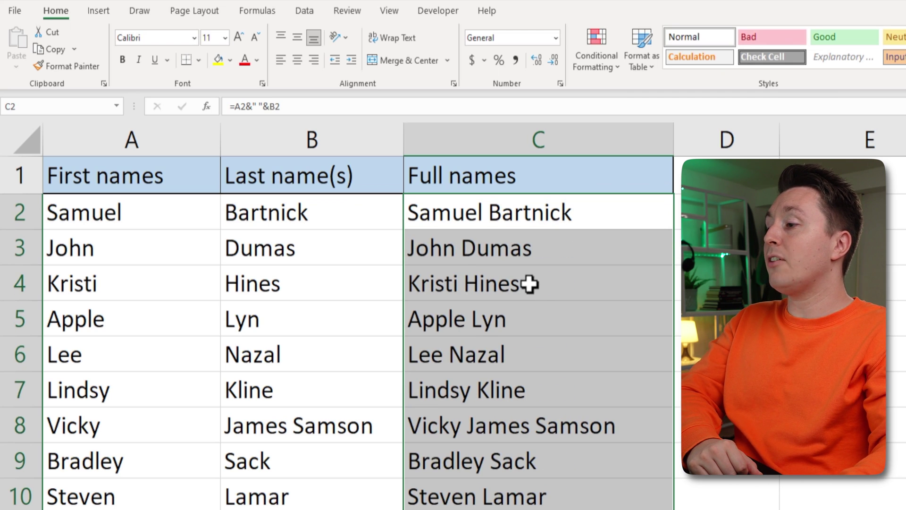
left_click(633, 210)
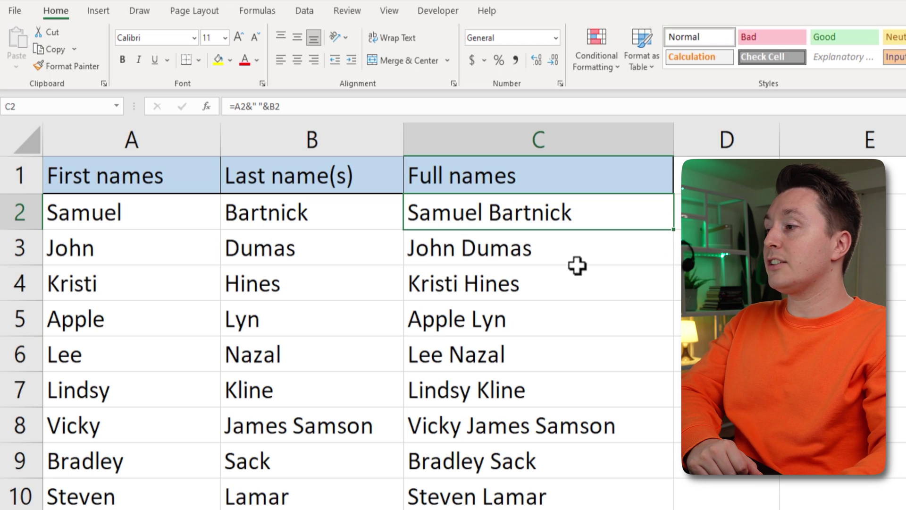
left_click(557, 282)
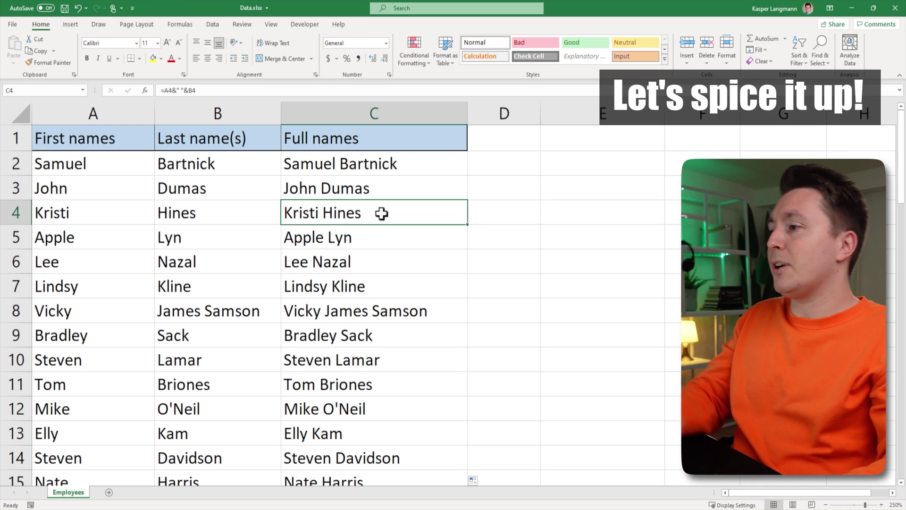
left_click(403, 165)
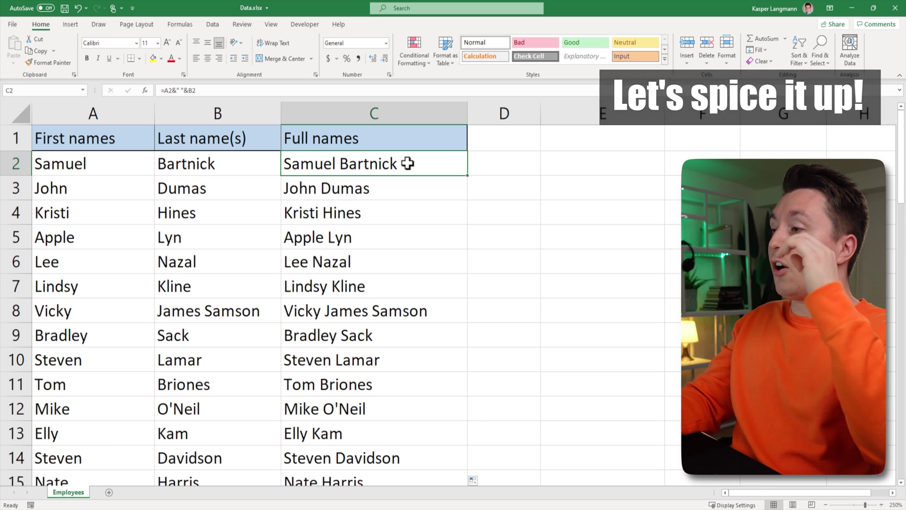
double_click(407, 163)
key("Escape")
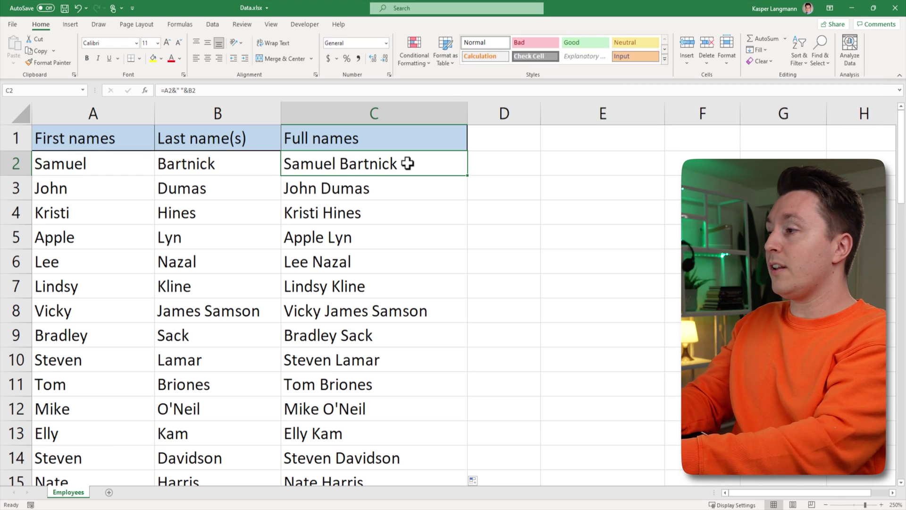
type("=")
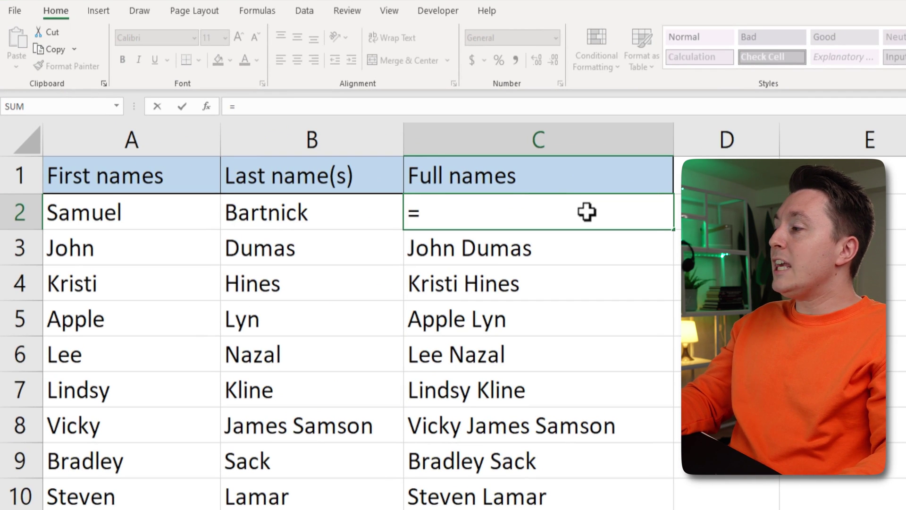
left_click(347, 209)
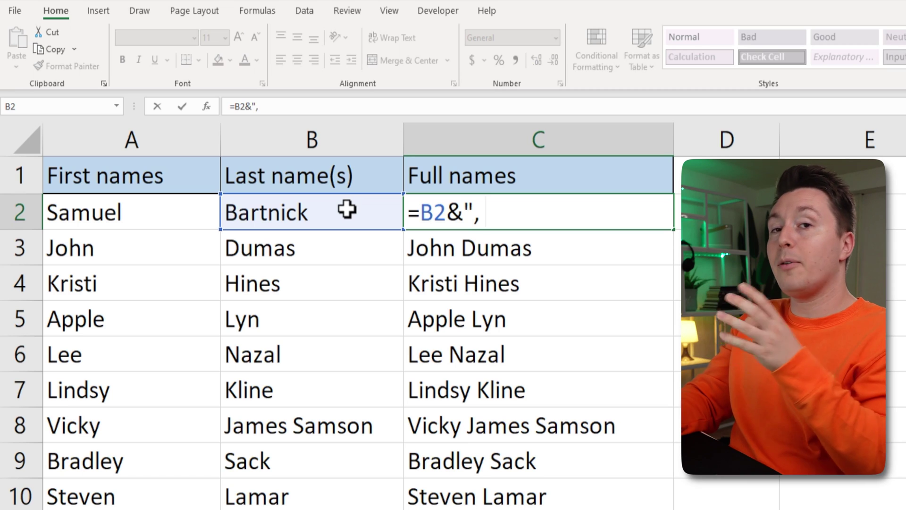
type("\"&")
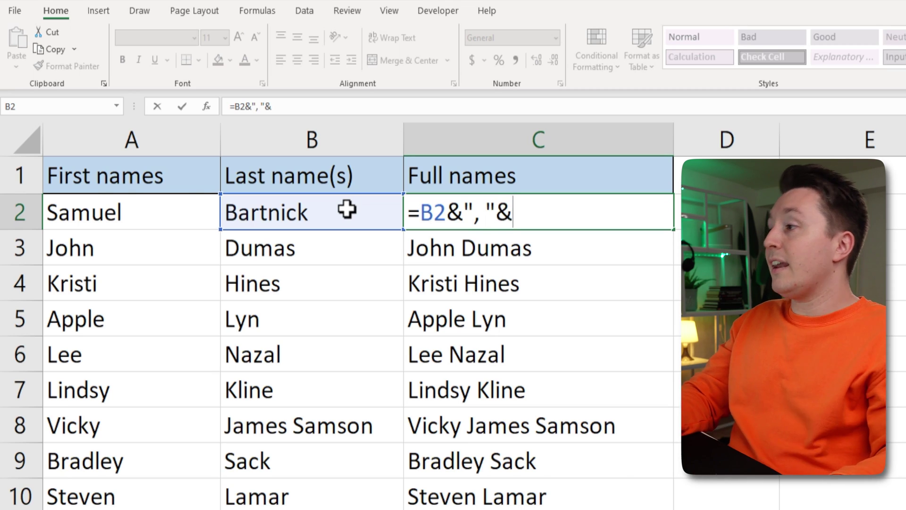
left_click(133, 216)
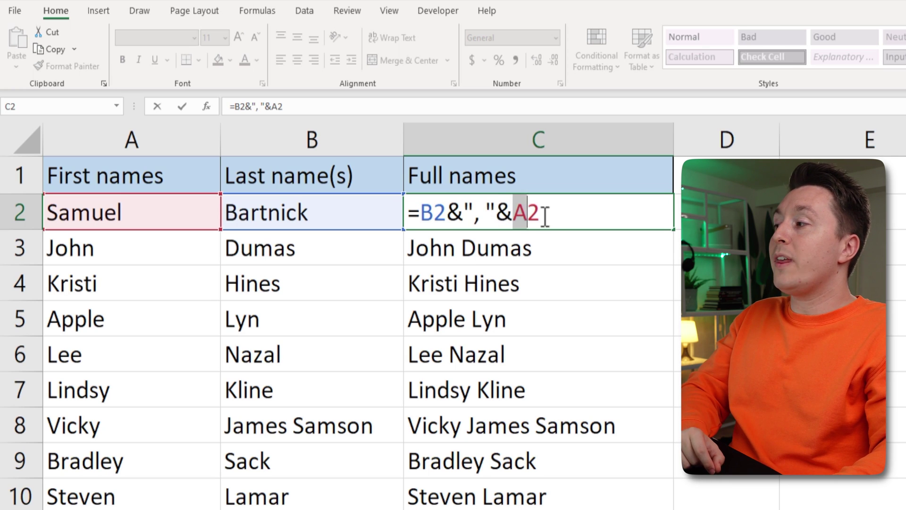
key("Return")
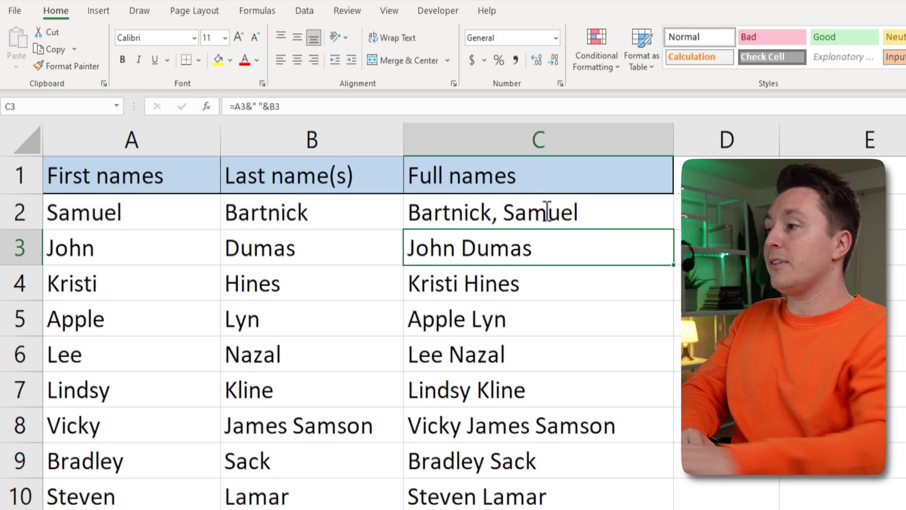
Step: Fill the Last, First formula down all employee rows and check a result
left_click(548, 212)
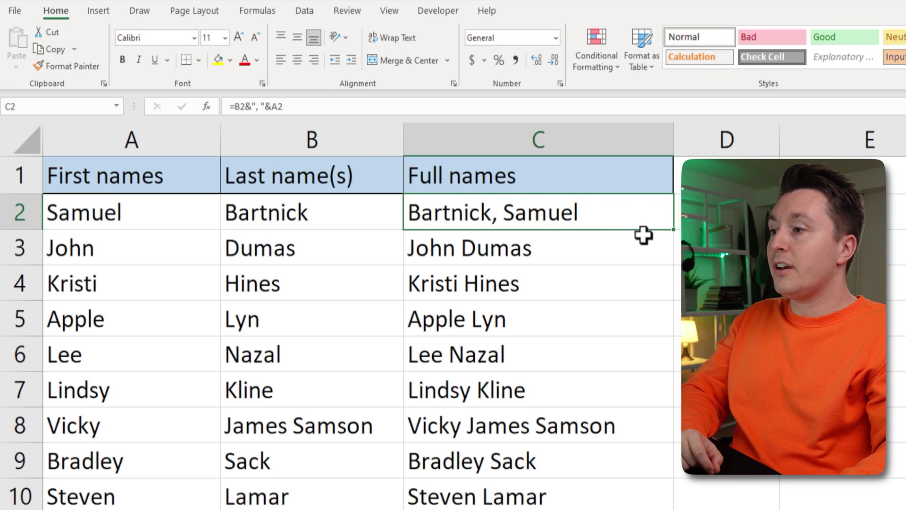
double_click(671, 232)
left_click(406, 226)
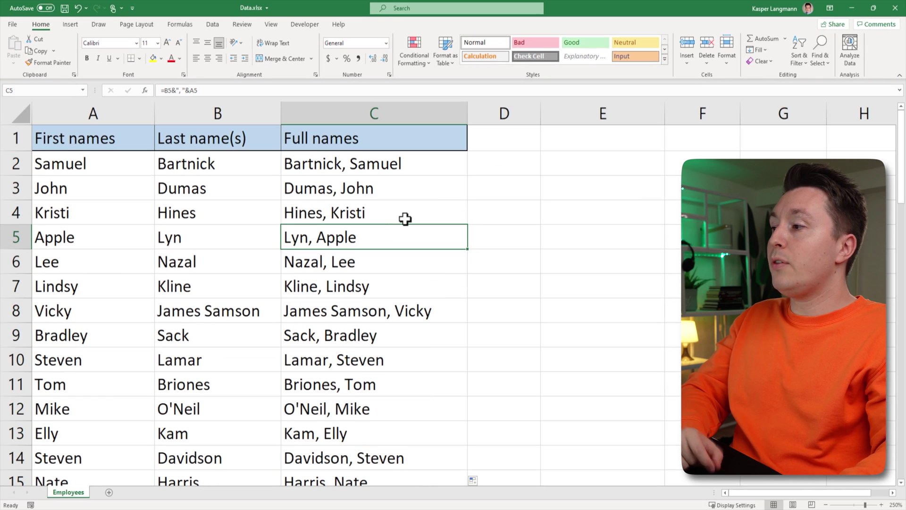